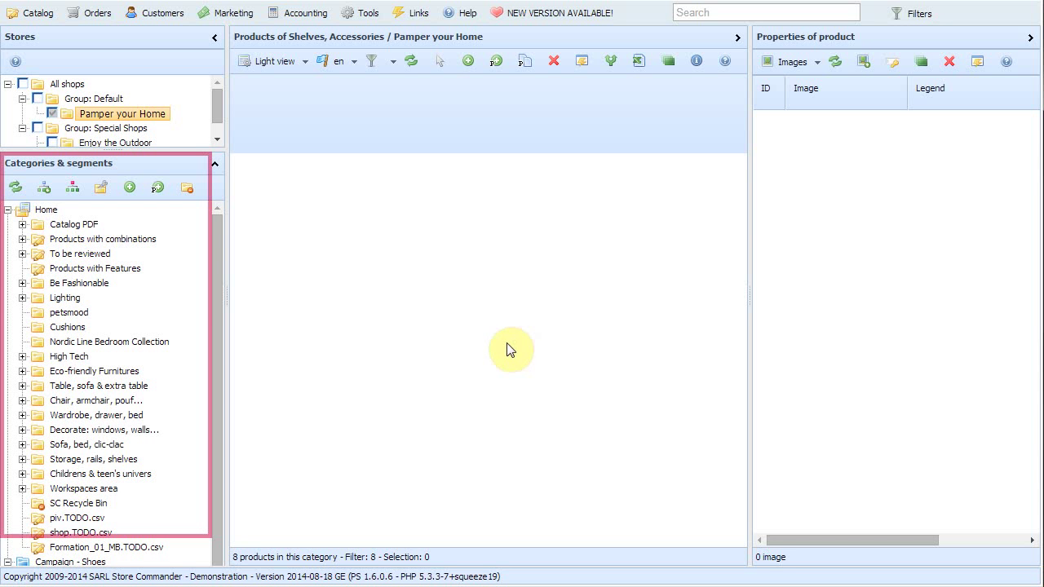
Expand To be reviewed and Be Fashionable, then list the 12 Cushions products
left_click(22, 253)
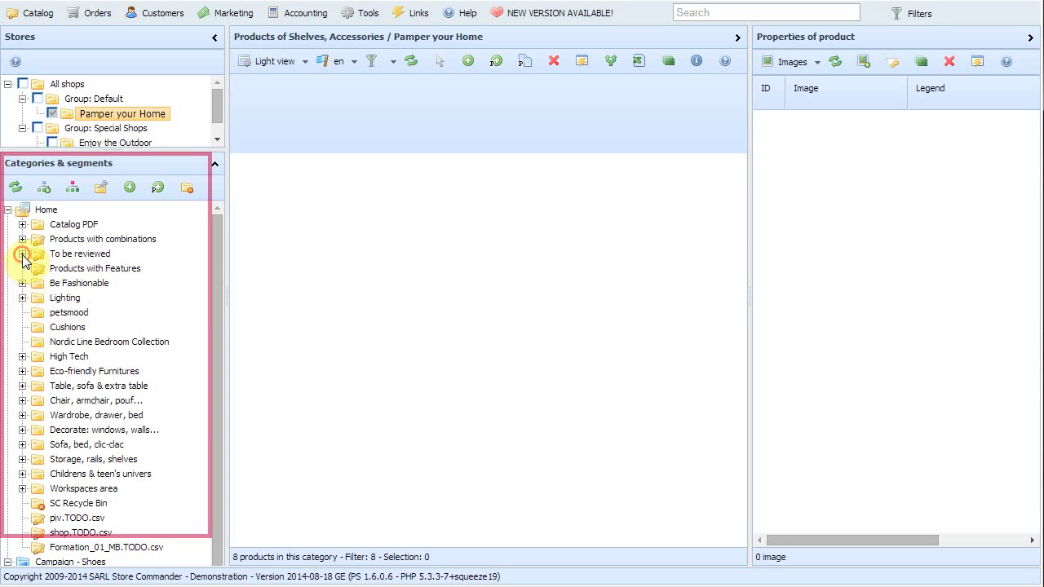
left_click(22, 327)
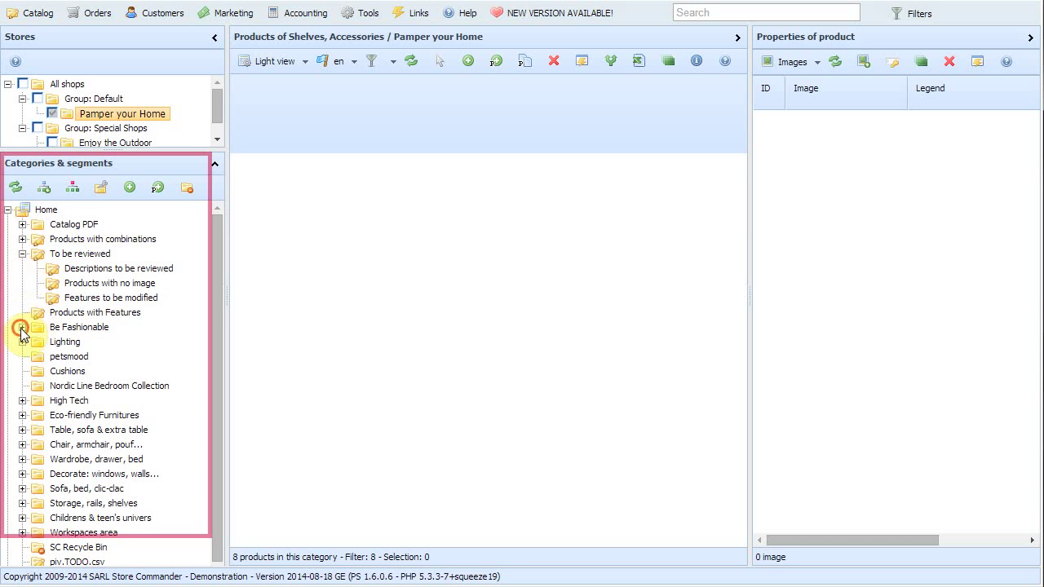
left_click(22, 326)
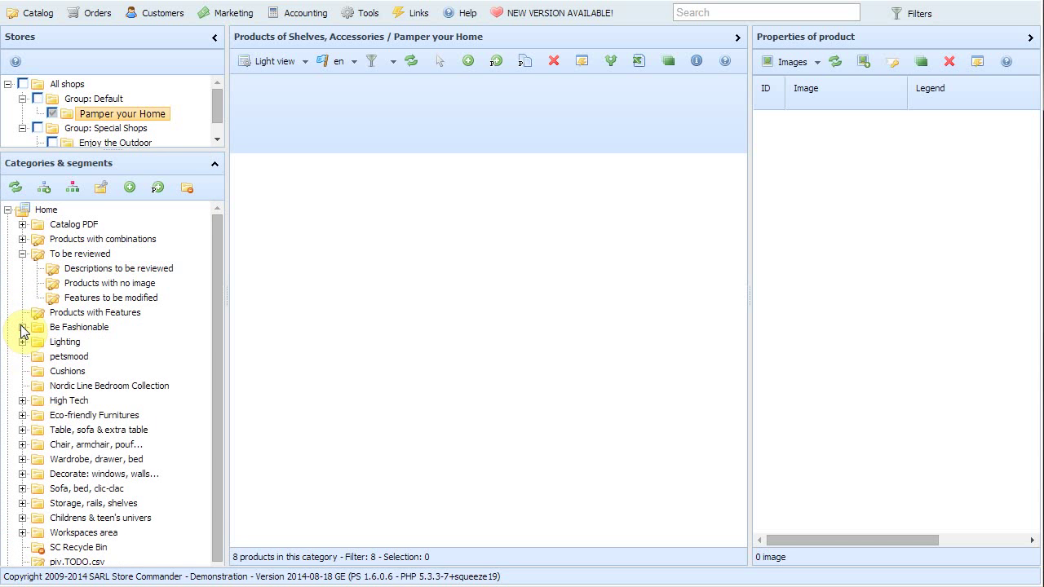
left_click(22, 327)
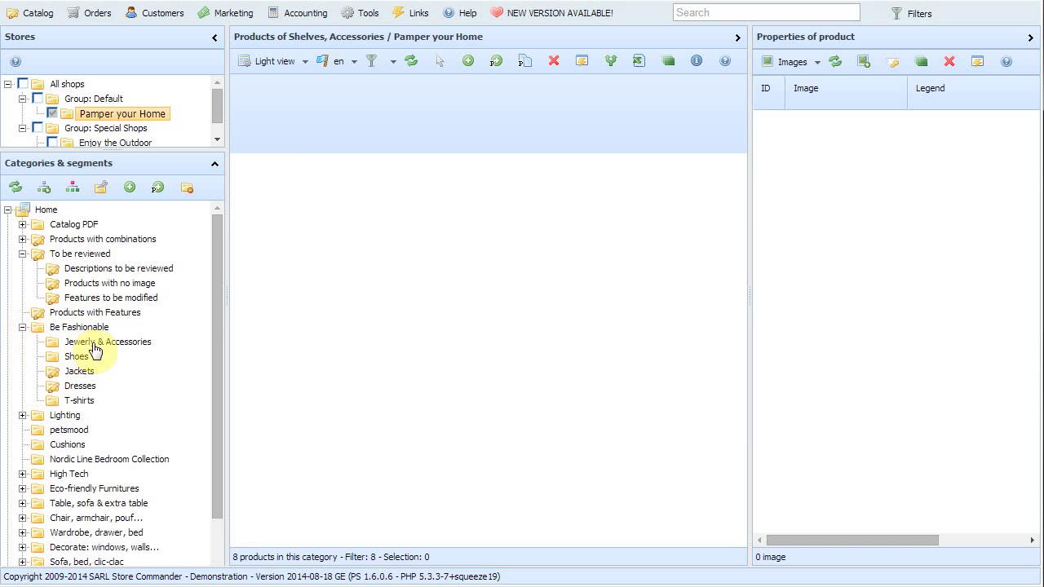
left_click(69, 446)
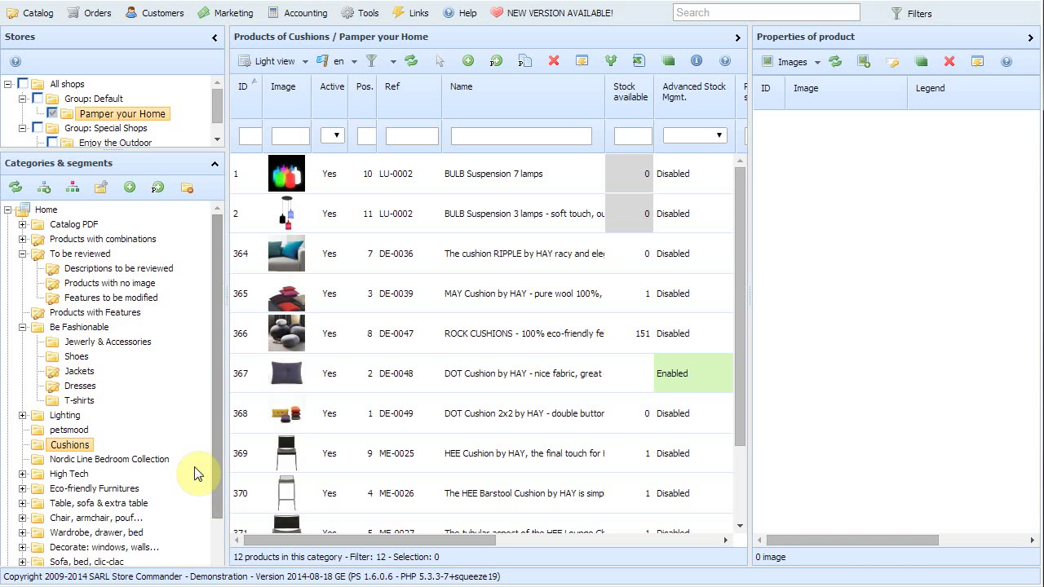
Move Cushions below Products with Features, and move the MAY, ROCK and DOT cushions into it
mouse_move(81, 445)
left_mouse_down()
mouse_move(99, 329)
mouse_move(87, 390)
left_mouse_up()
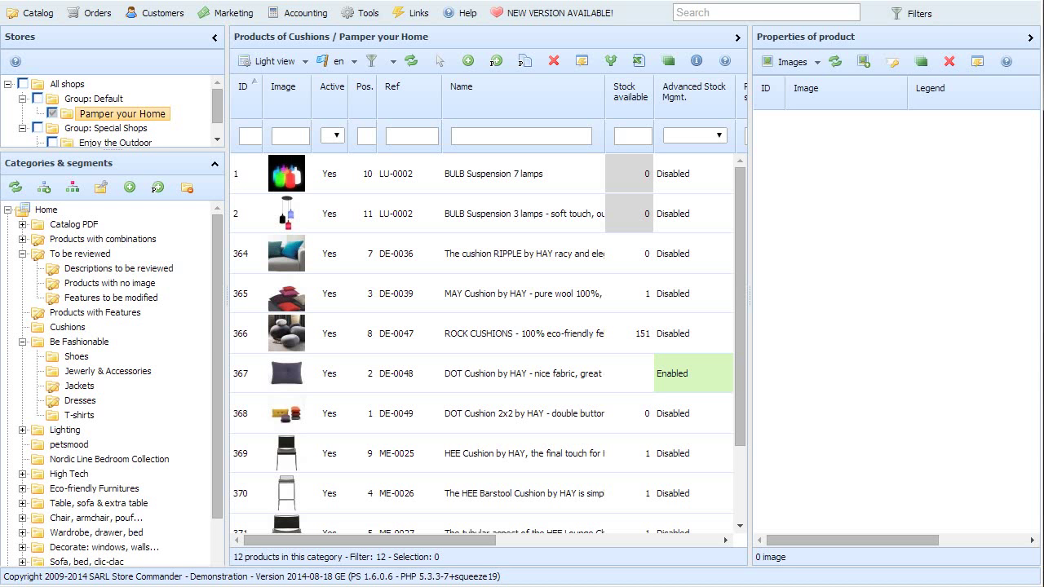
left_click(372, 290)
left_click(385, 342, "shift")
left_click(379, 383, "shift")
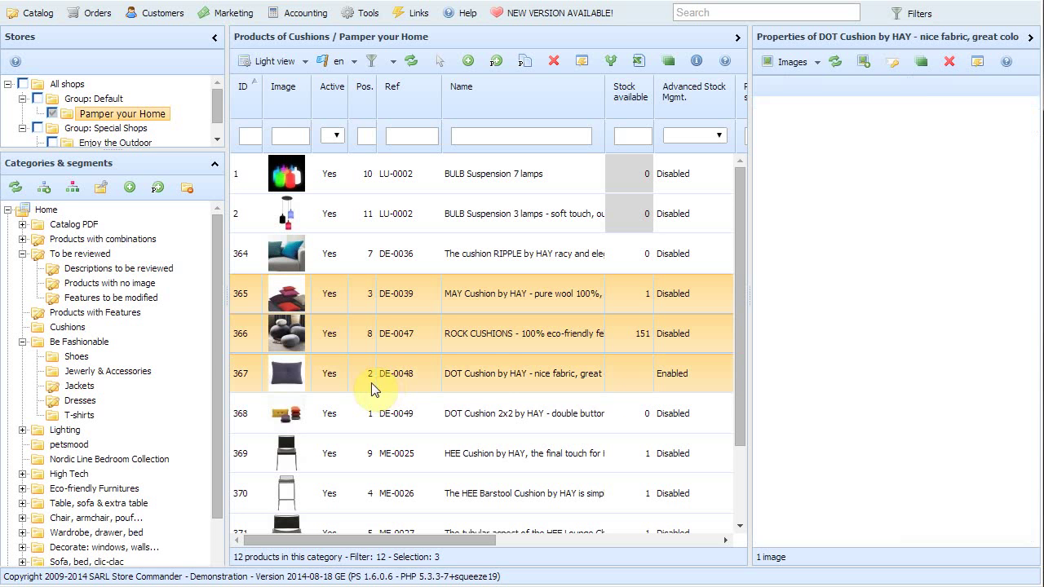
mouse_move(371, 382)
left_mouse_down()
mouse_move(104, 370)
mouse_move(85, 332)
mouse_move(90, 317)
left_mouse_up()
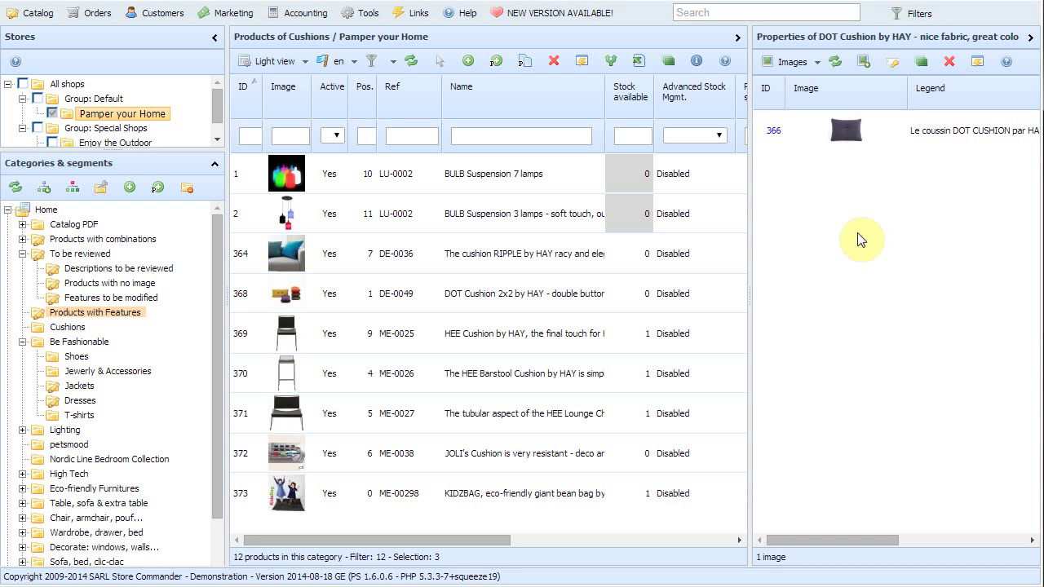
Make products dropped on a category get linked to it instead of moved
left_click(610, 65)
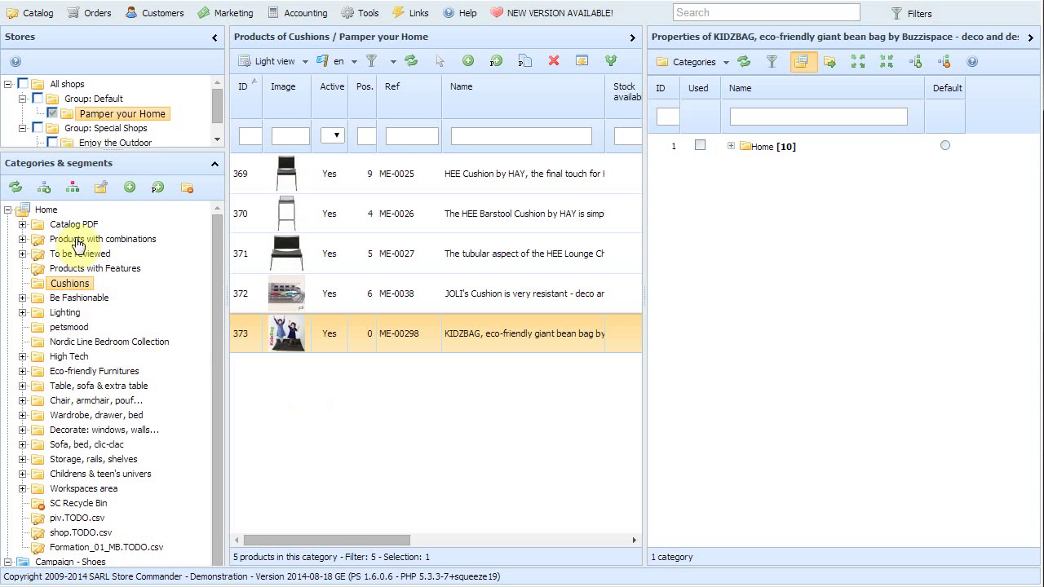
Include subcategory products and list Lighting's 69 products with its four subcategories expanded
left_click(71, 189)
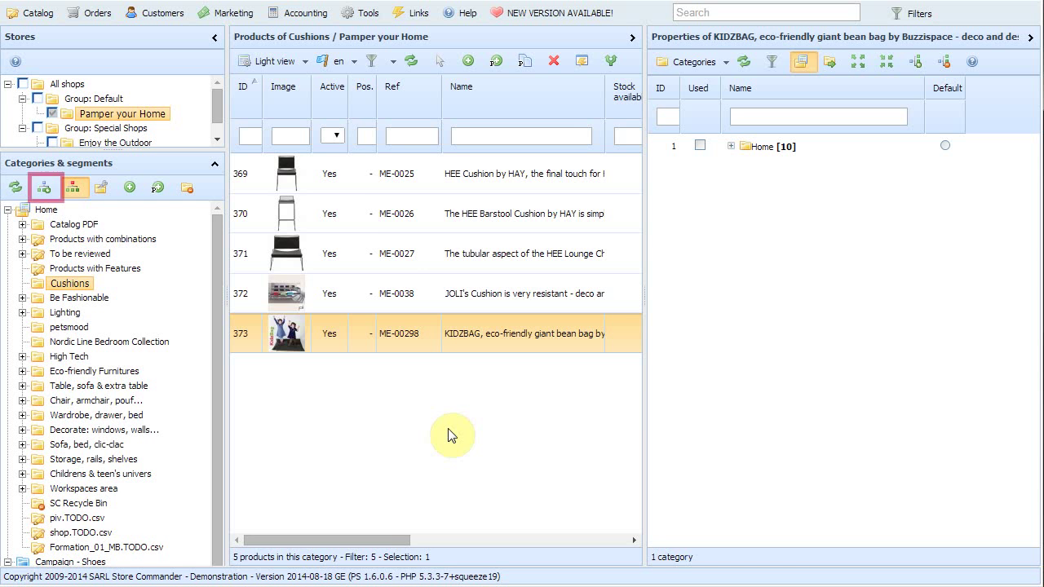
left_click(44, 188)
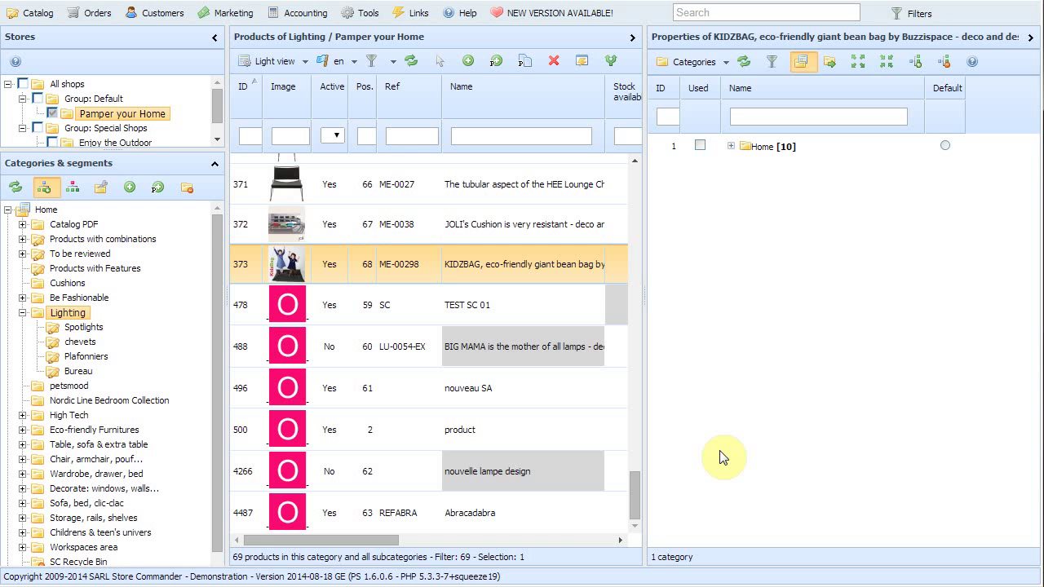
Create a Lampshades subcategory under Lighting and select it
left_click(129, 190)
type("Lam")
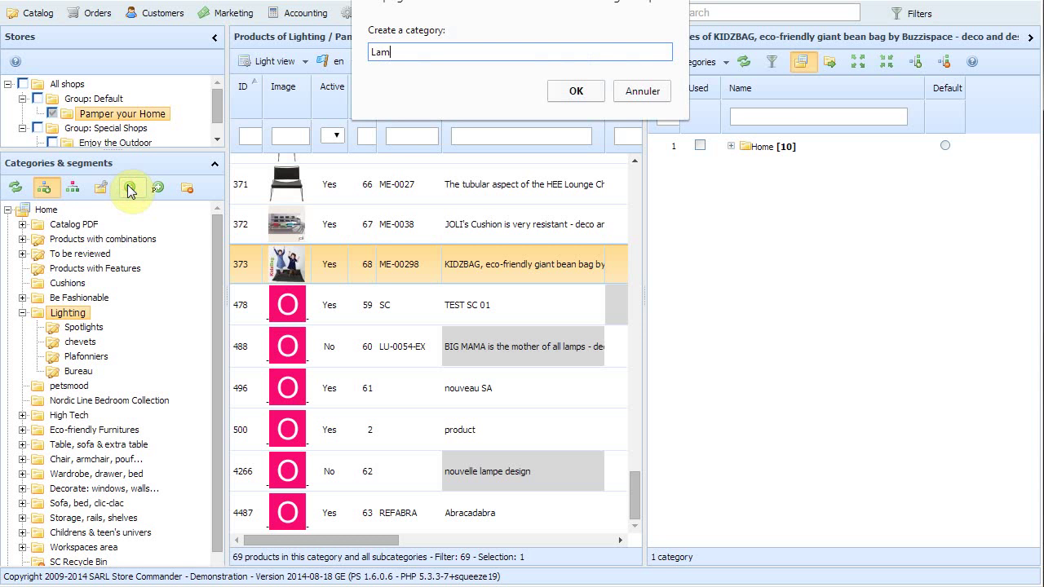
type("pshades")
key("Return")
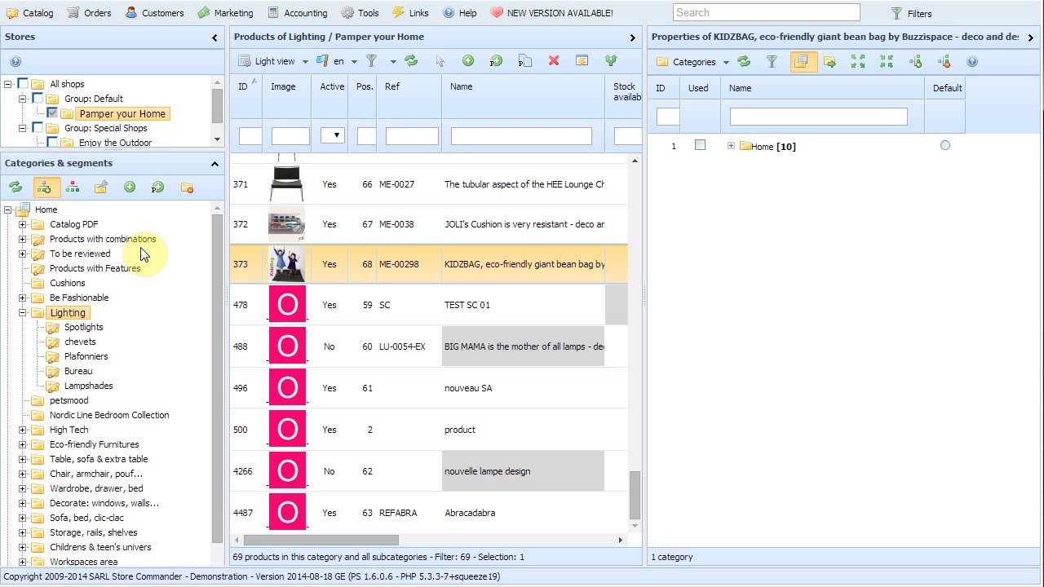
left_click(109, 392)
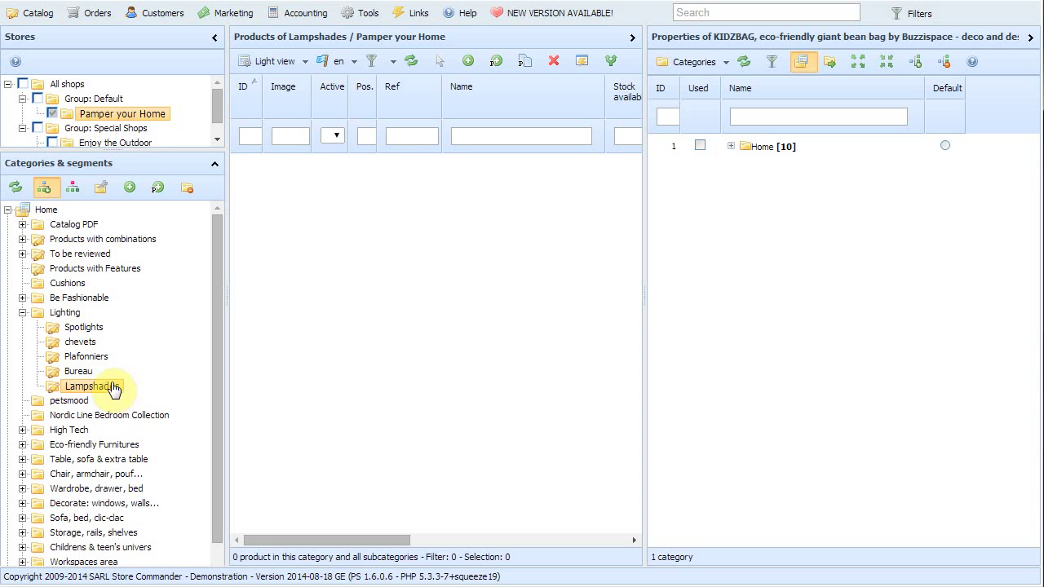
mouse_move(115, 387)
left_mouse_down()
mouse_move(109, 365)
mouse_move(106, 387)
left_mouse_up()
In Categories management, copy Cushions' English description 'Soft & trendy cushions' to Enjoy the Outdoor
left_click(99, 190)
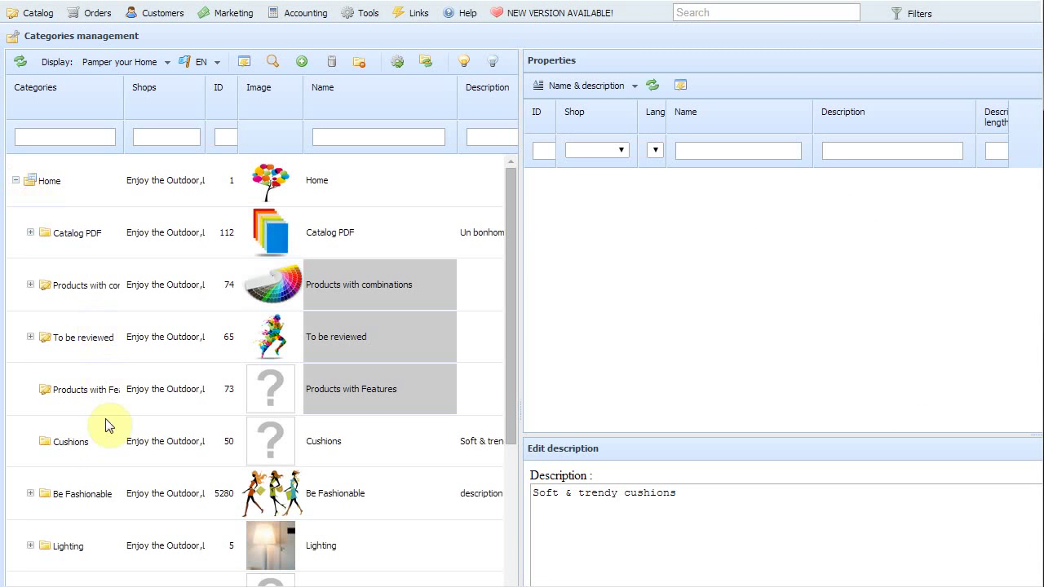
left_click(105, 441)
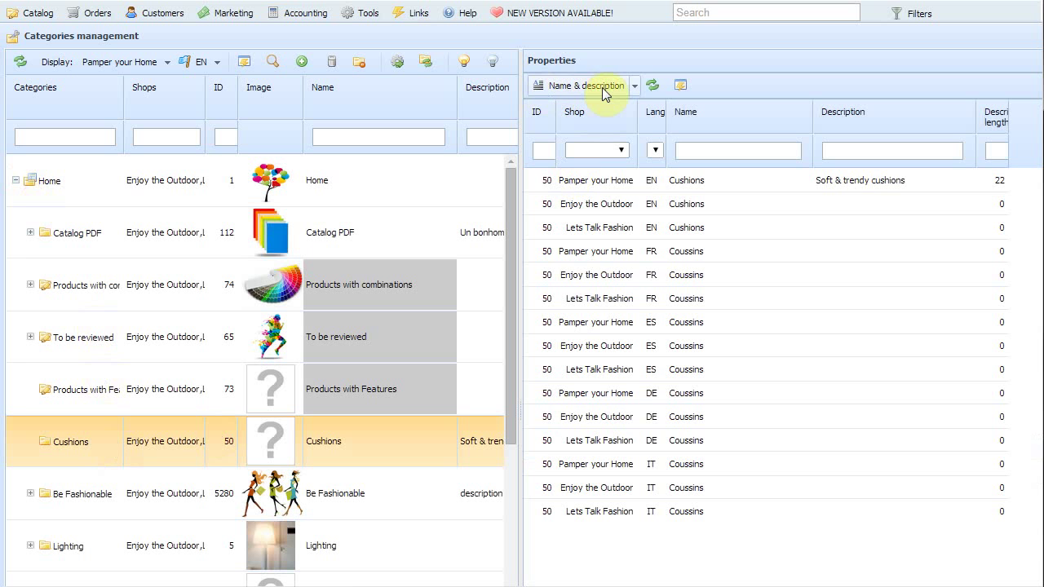
left_click(847, 180)
right_click(848, 180)
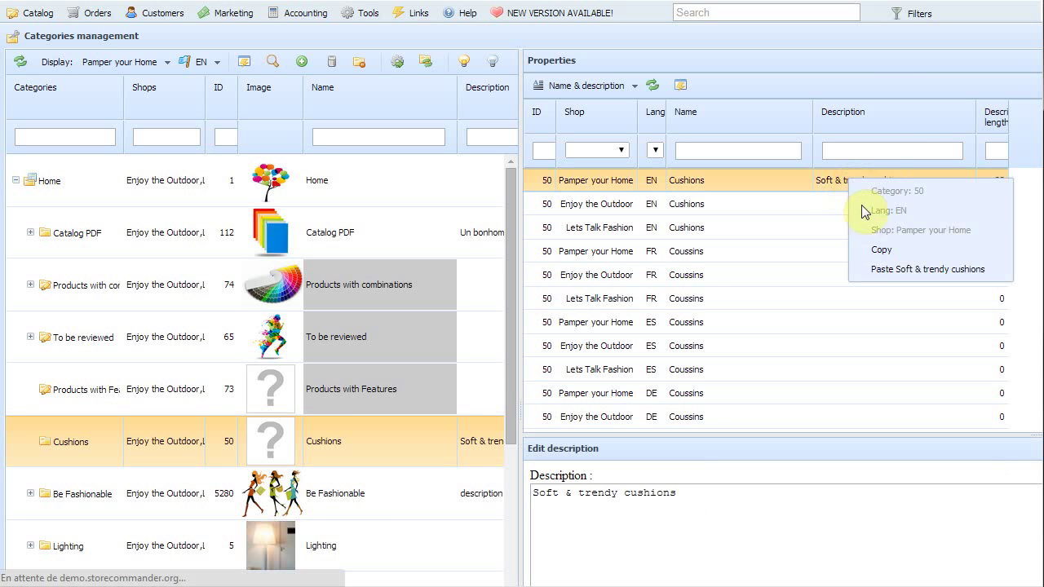
left_click(879, 249)
left_click(860, 203)
right_click(860, 204)
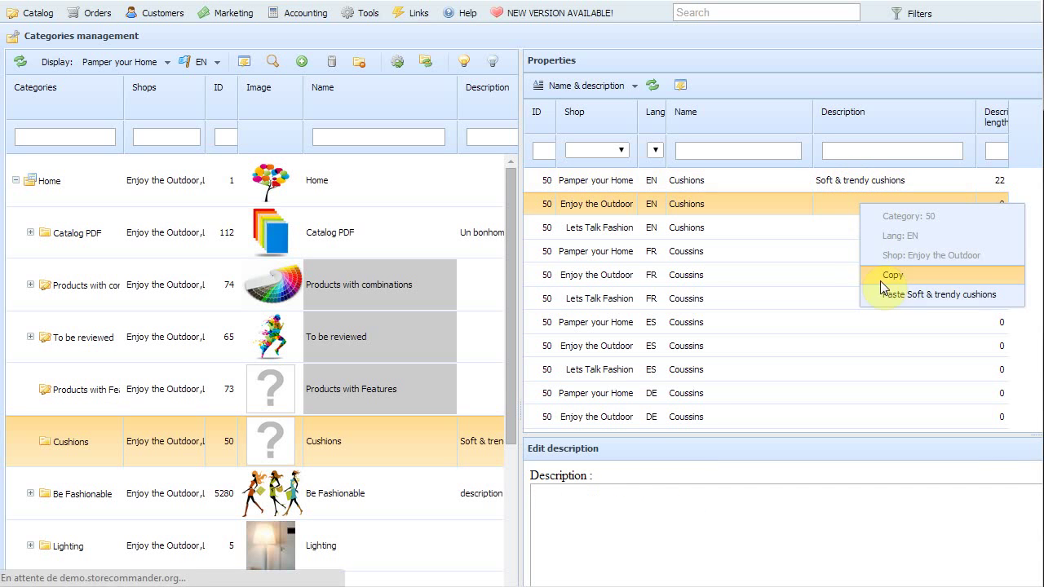
left_click(892, 295)
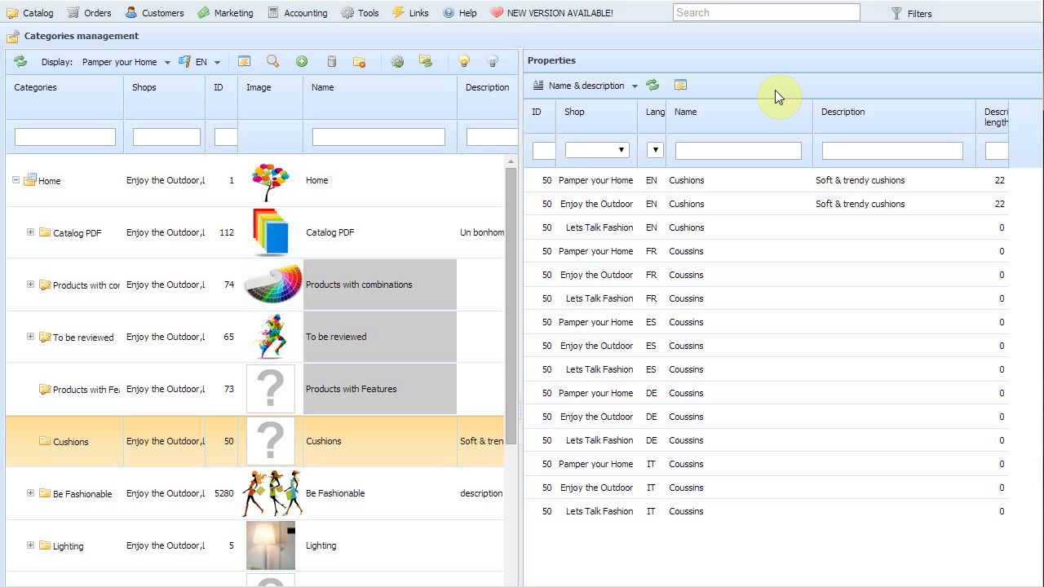
Switch the category properties view to SEO and bring up an SEO entry's copy/paste menu
left_click(634, 86)
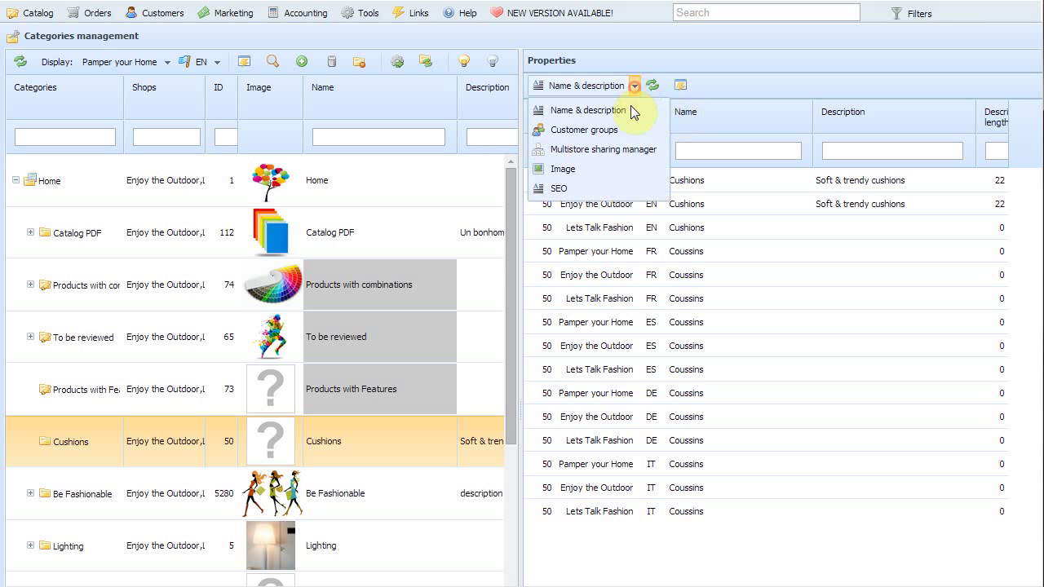
left_click(615, 186)
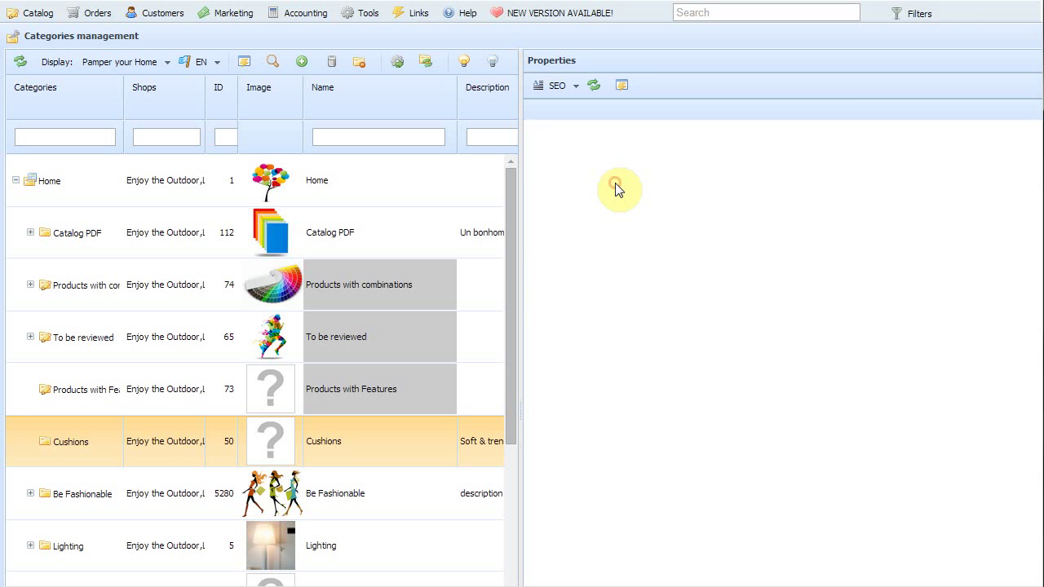
right_click(816, 191)
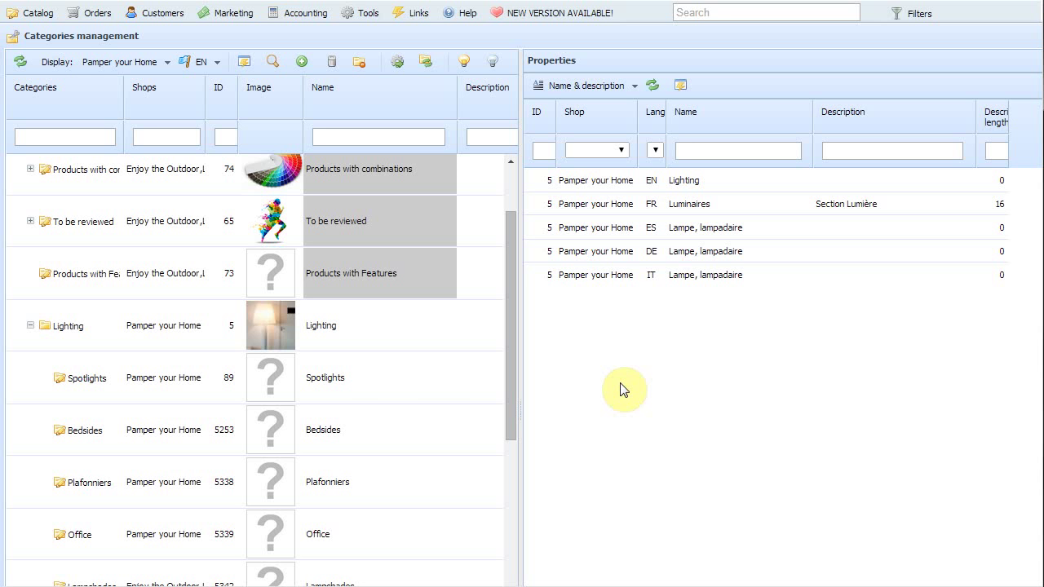
Upload LAMPE.jpg as the image for Lighting and all its subcategories
left_click(63, 328)
left_click(101, 539, "shift")
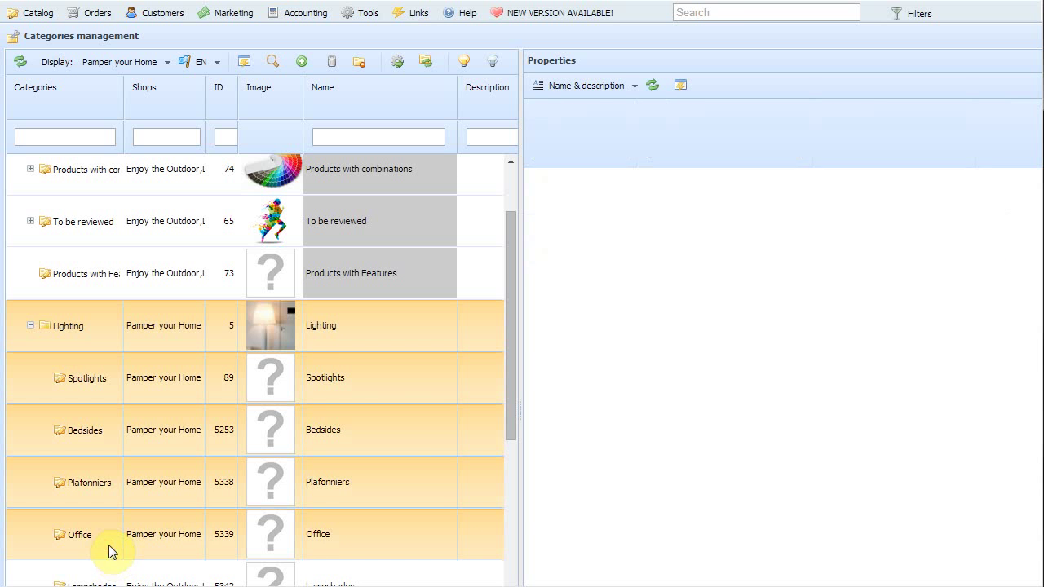
left_click(576, 87)
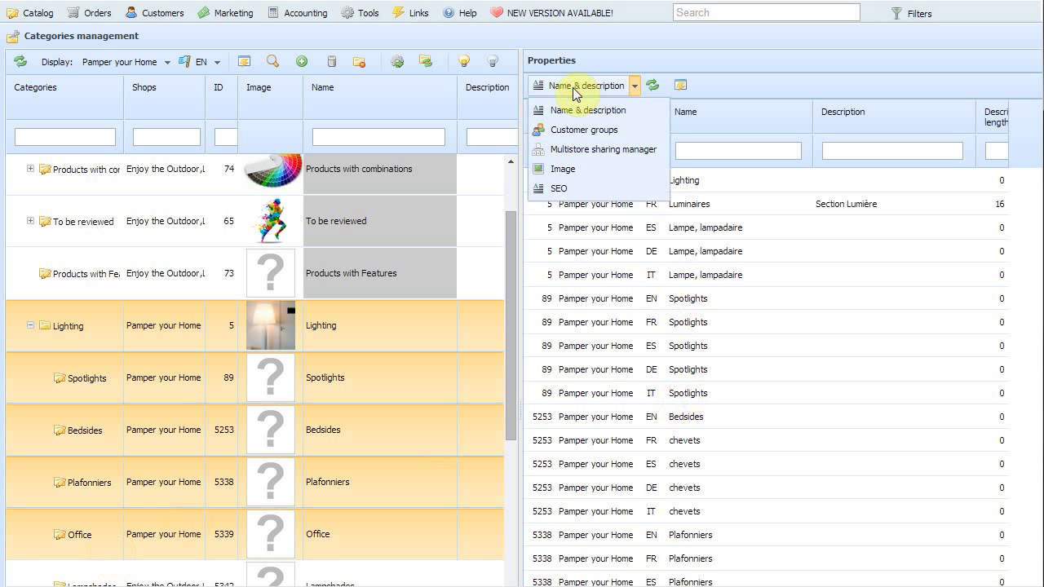
left_click(580, 170)
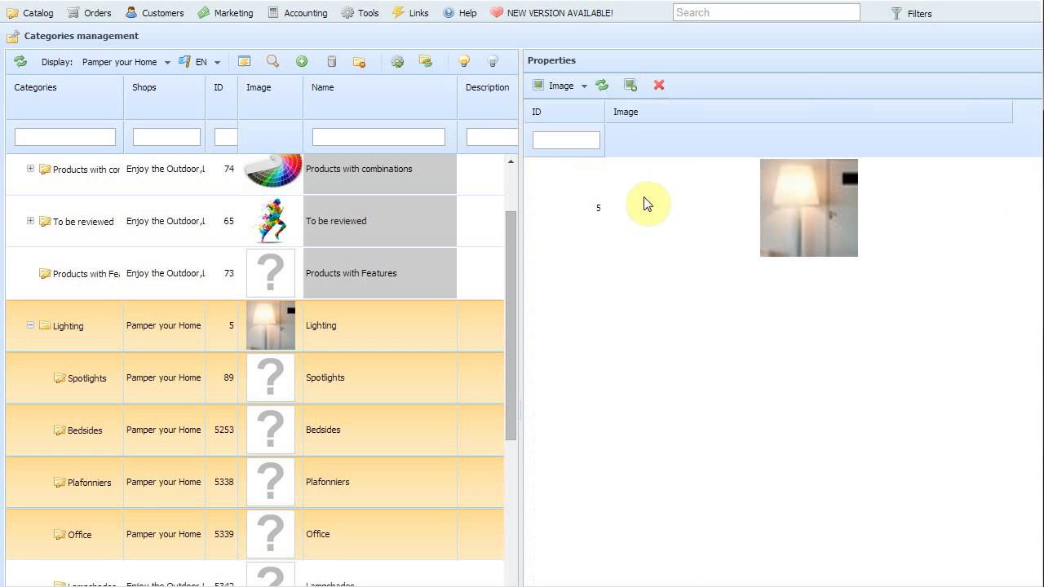
left_click(628, 87)
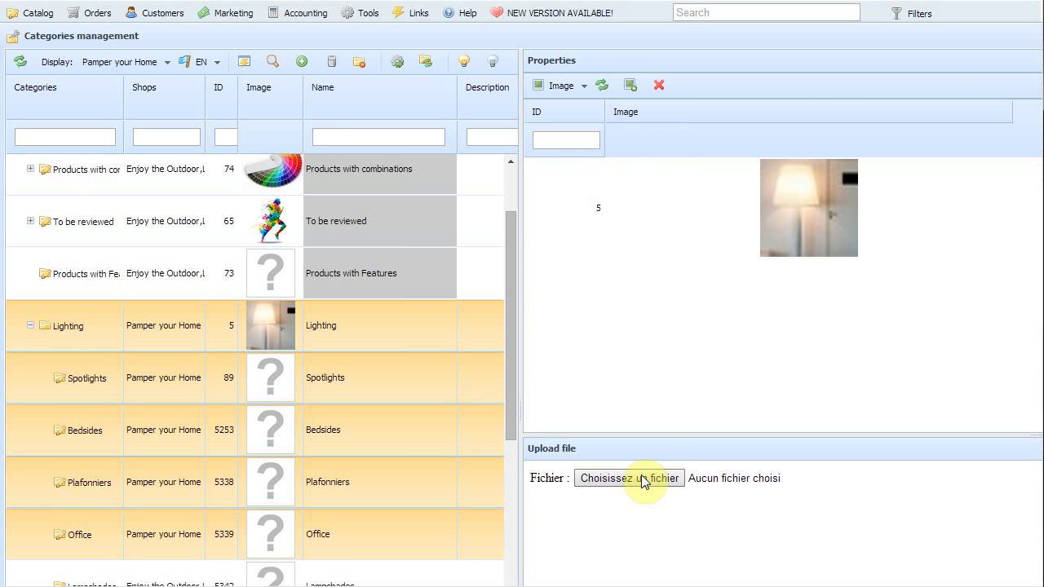
left_click(644, 481)
left_click(64, 173)
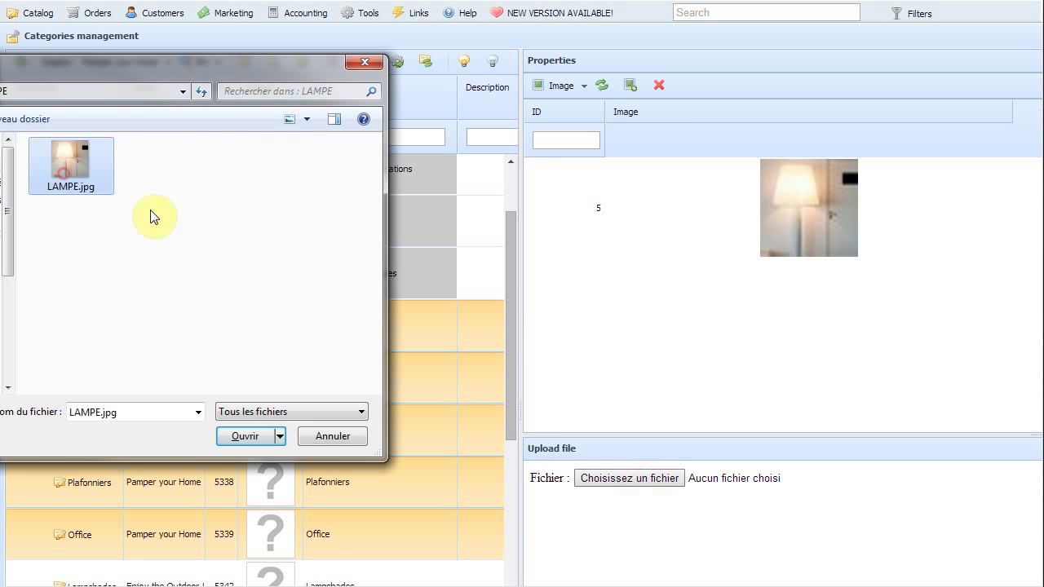
left_click(273, 435)
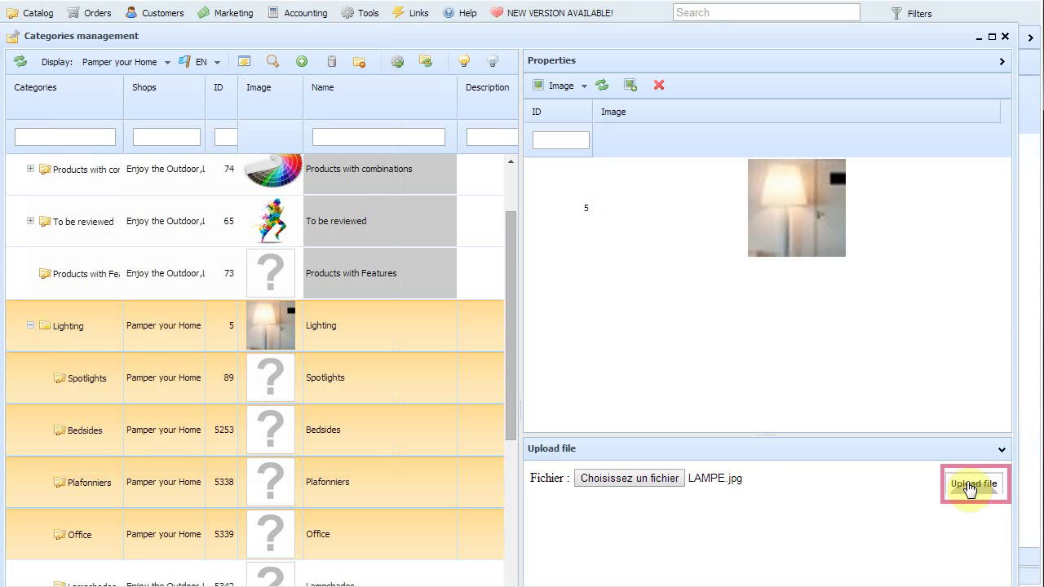
left_click(968, 486)
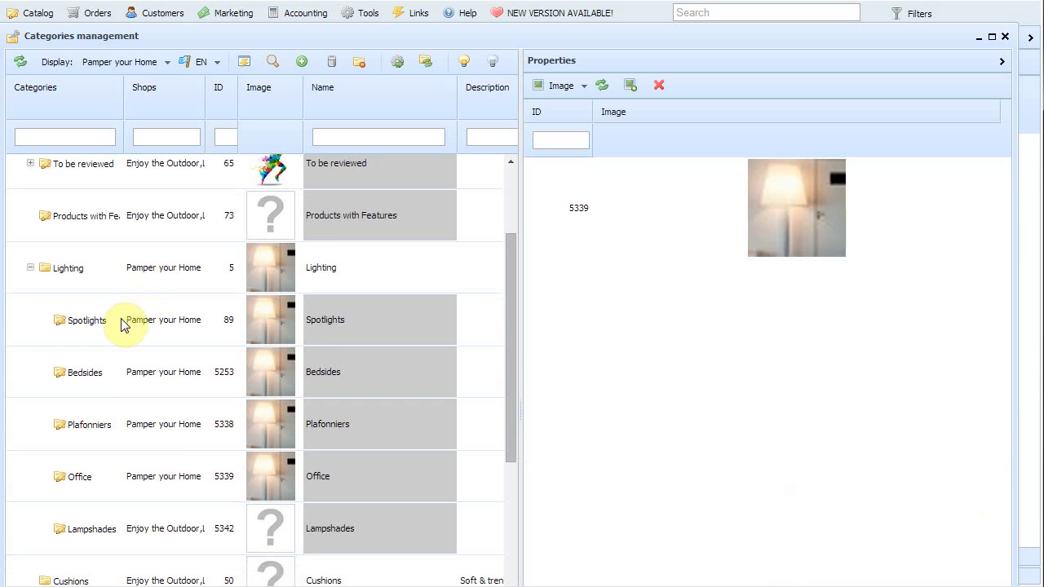
Review Spotlights, Bedsides, Plafonniers and Office one by one, then reselect Lighting through Office
left_click(120, 318)
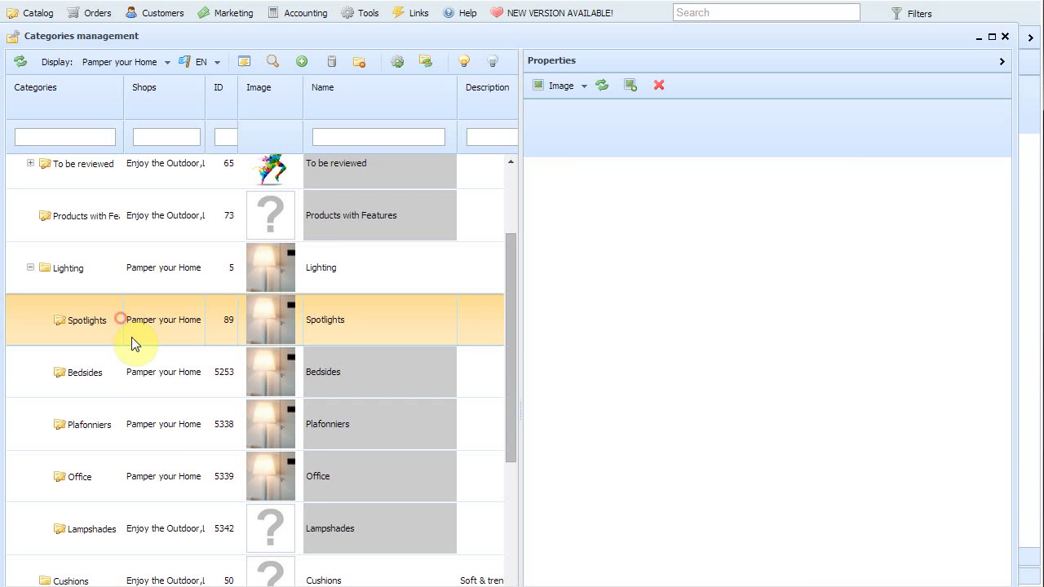
left_click(157, 381)
left_click(168, 419)
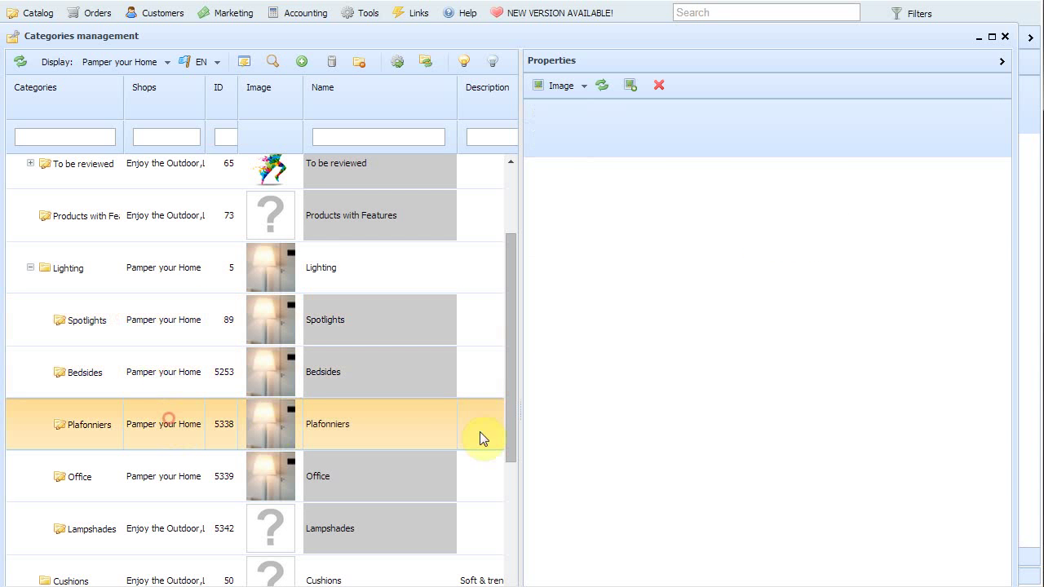
key("Down")
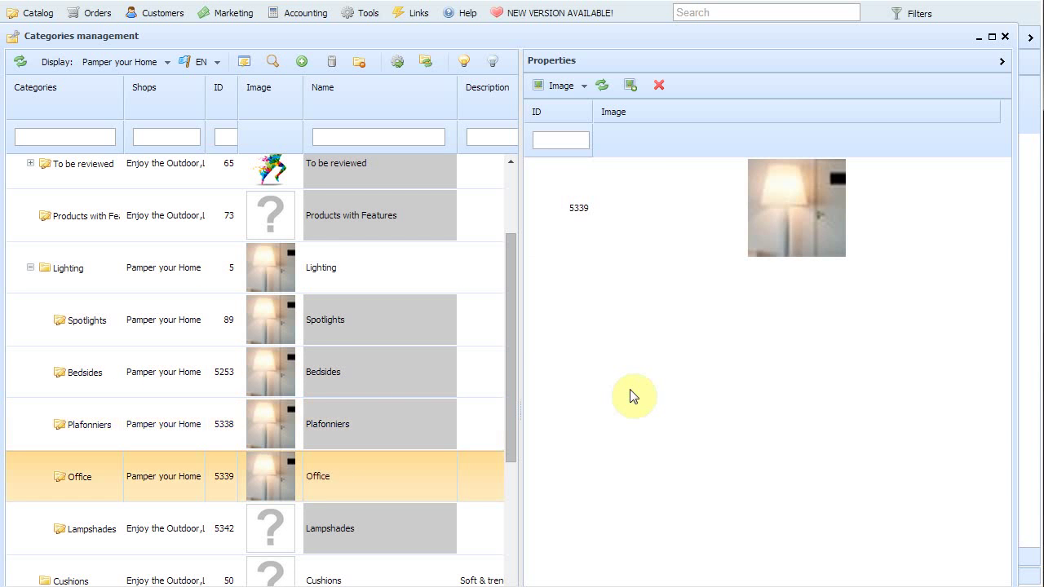
left_click(106, 273, "shift")
Share the Lighting categories with the Lets Talk Fashion shop in the Multistore sharing manager
left_click(584, 86)
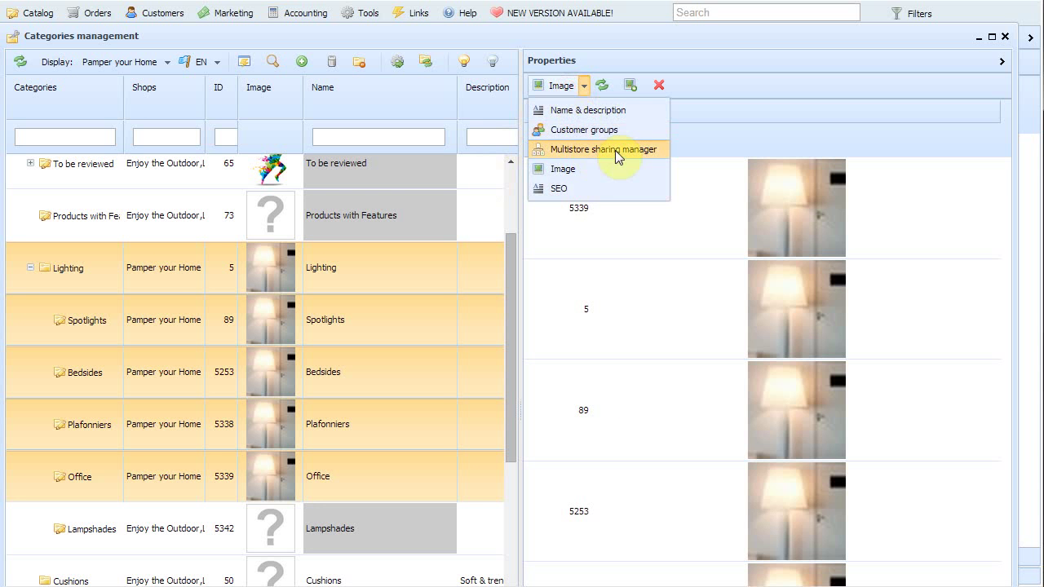
left_click(639, 152)
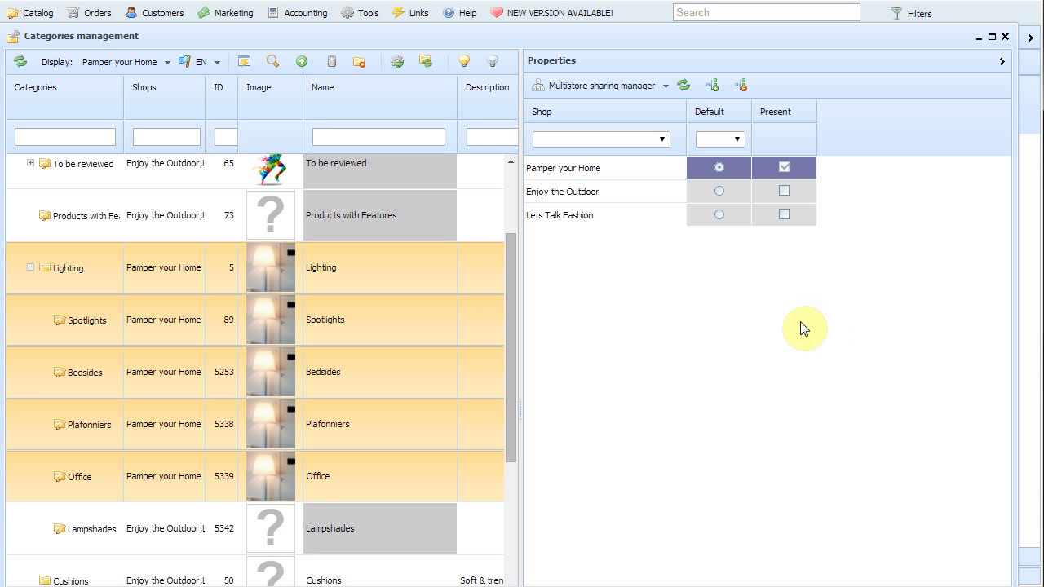
left_click(784, 215)
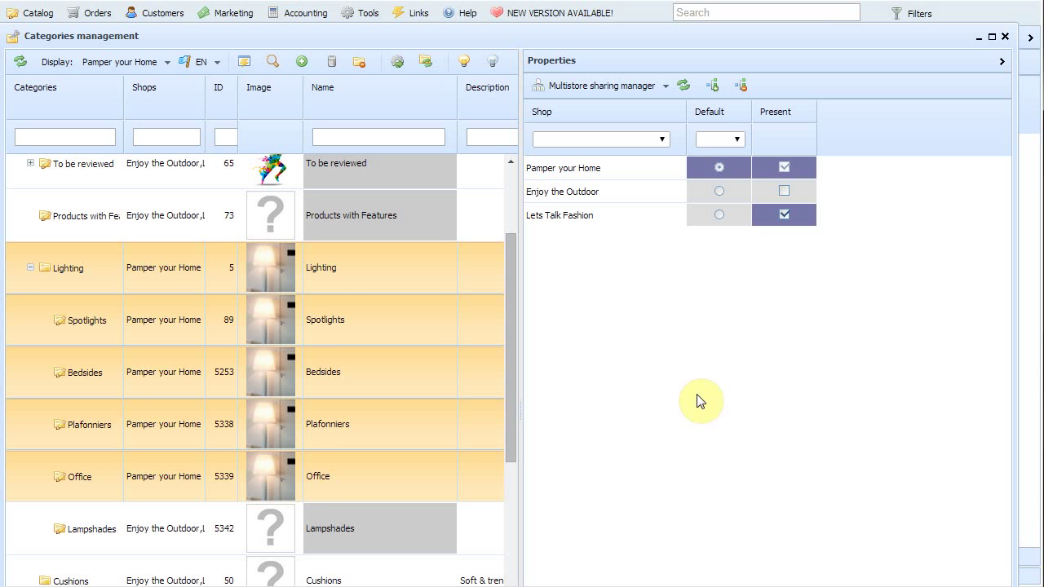
left_click(623, 87)
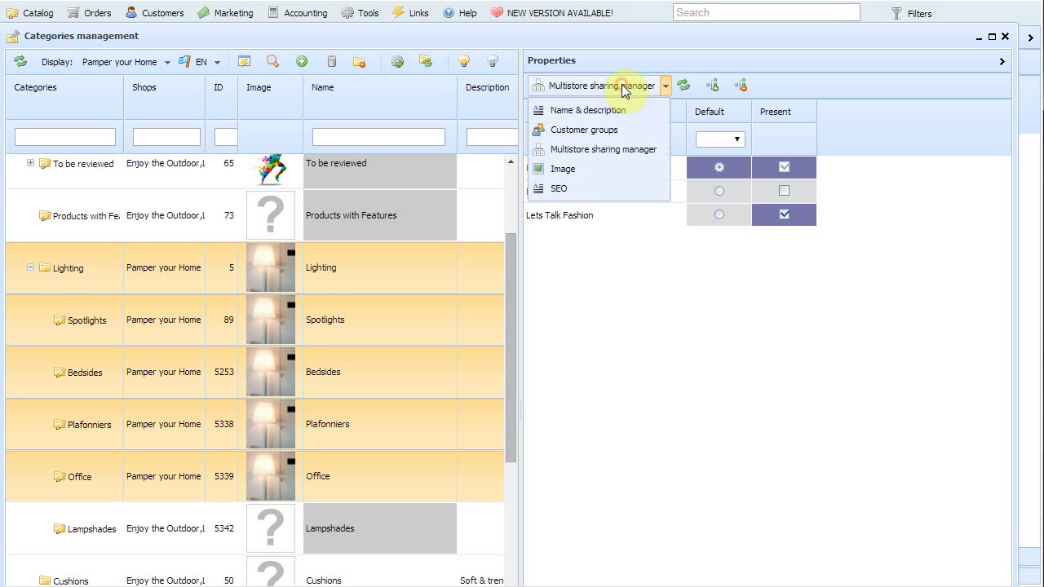
Grant the Loyals and Professionals customer groups access to the Lighting categories
left_click(631, 129)
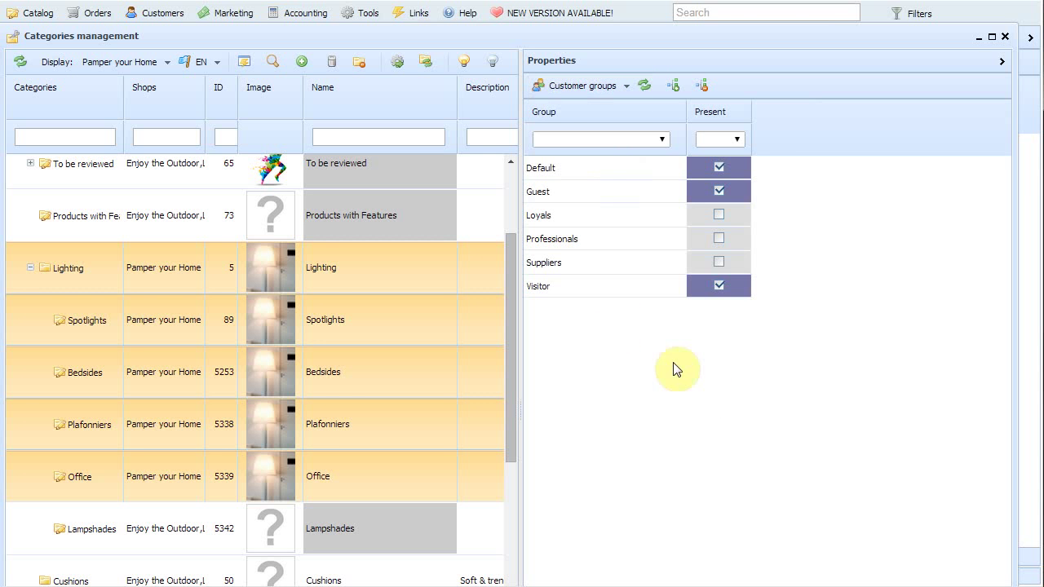
left_click(719, 262)
left_click(612, 215)
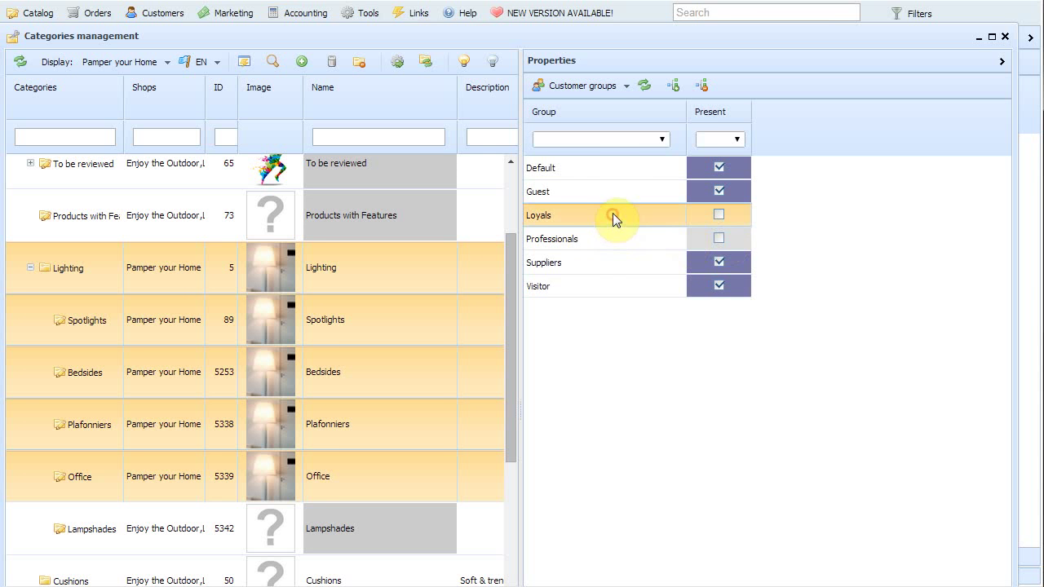
left_click(597, 240, "ctrl")
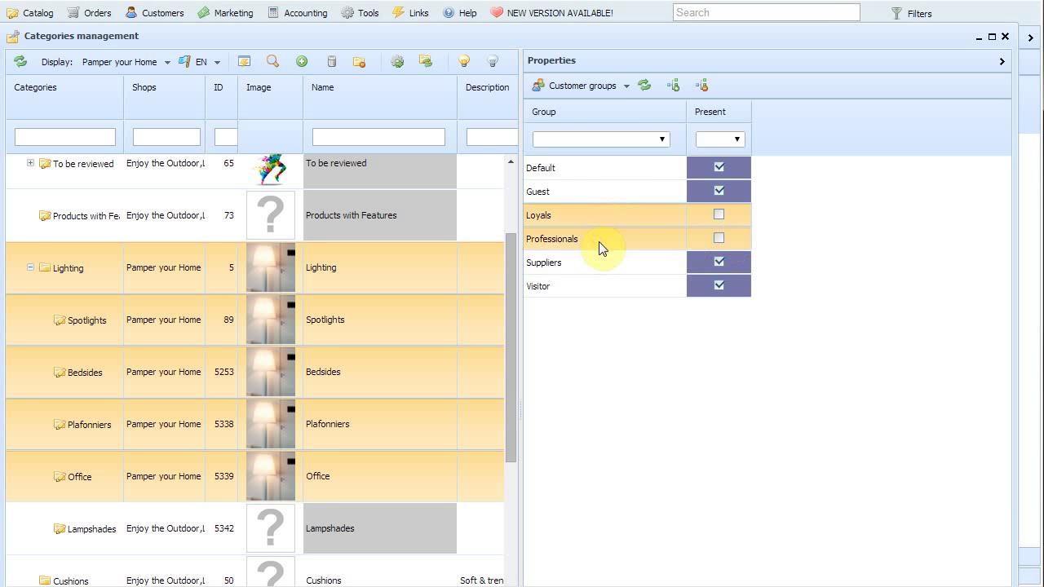
left_click(676, 88)
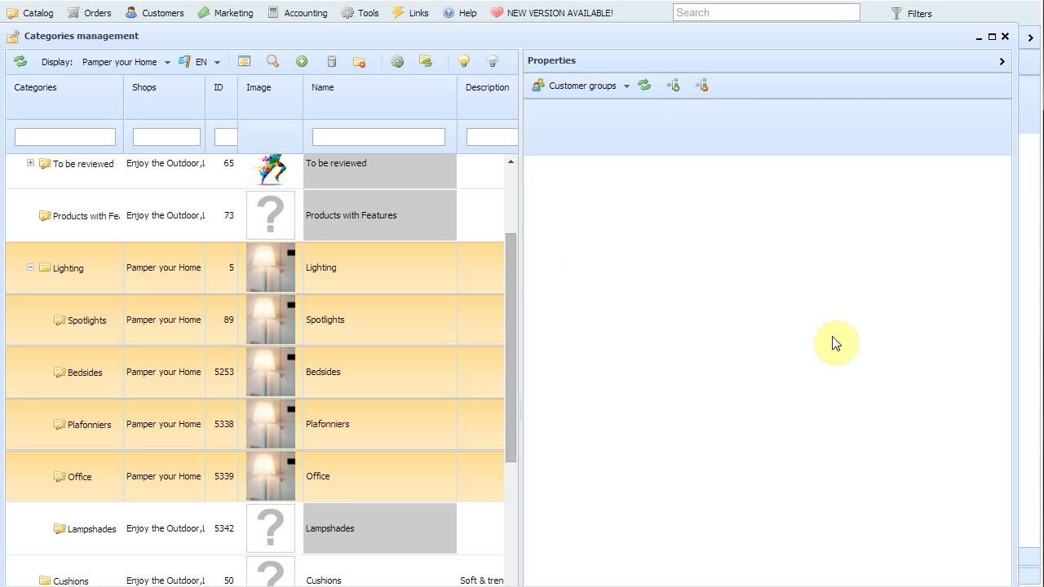
Remove the Loyals and Suppliers groups' access to the Lighting categories
left_click(599, 214)
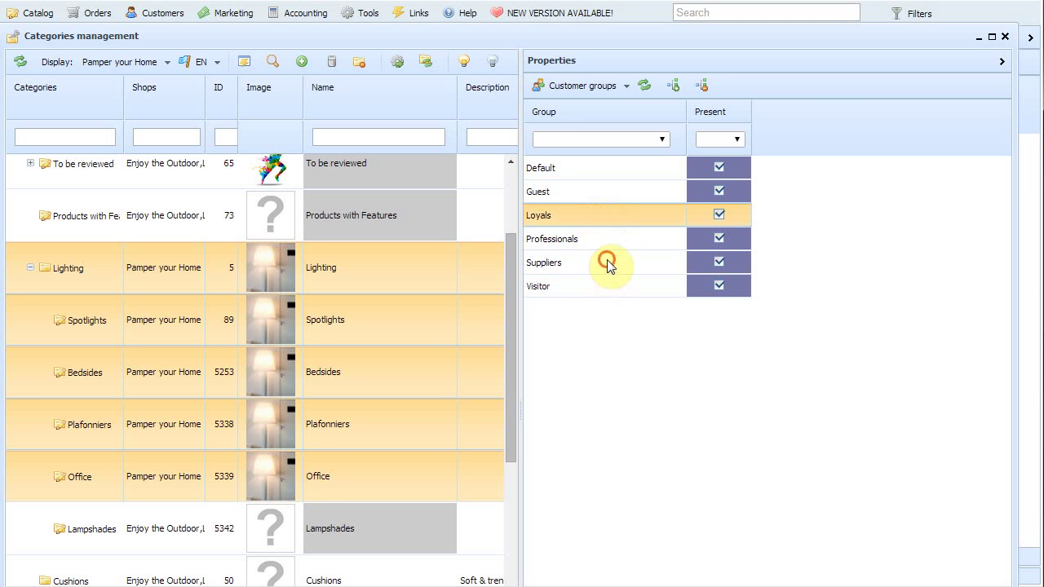
left_click(606, 259, "ctrl")
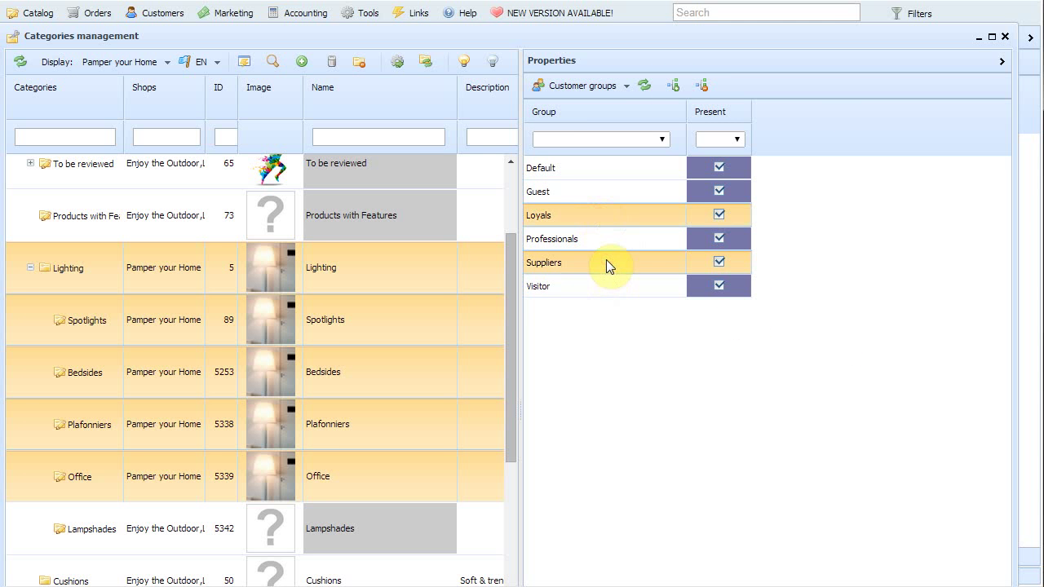
left_click(702, 89)
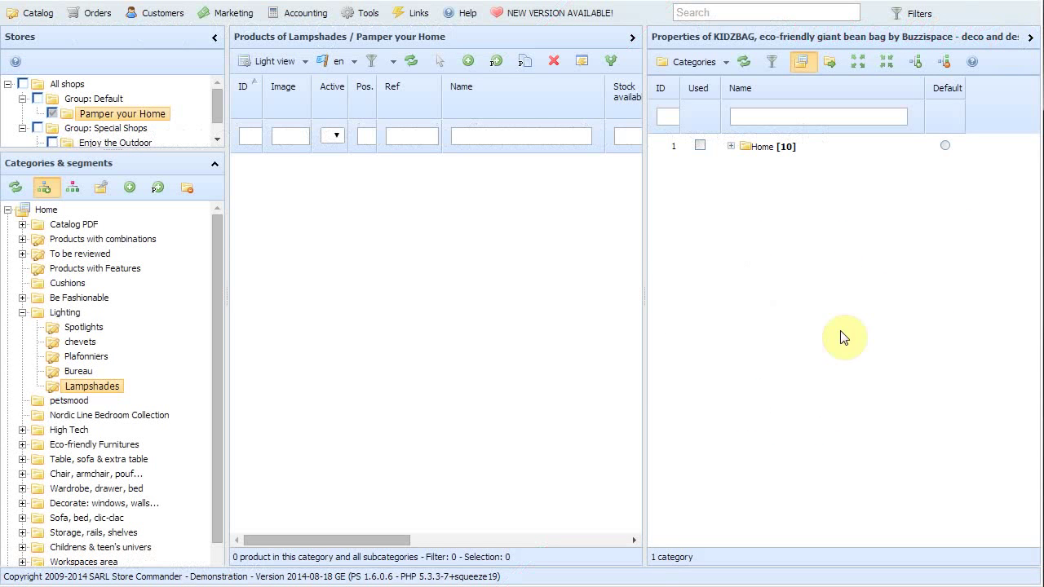
List the Lighting category's 58 products and select the eight lamps from HIMIKO through MONO
left_click(384, 173)
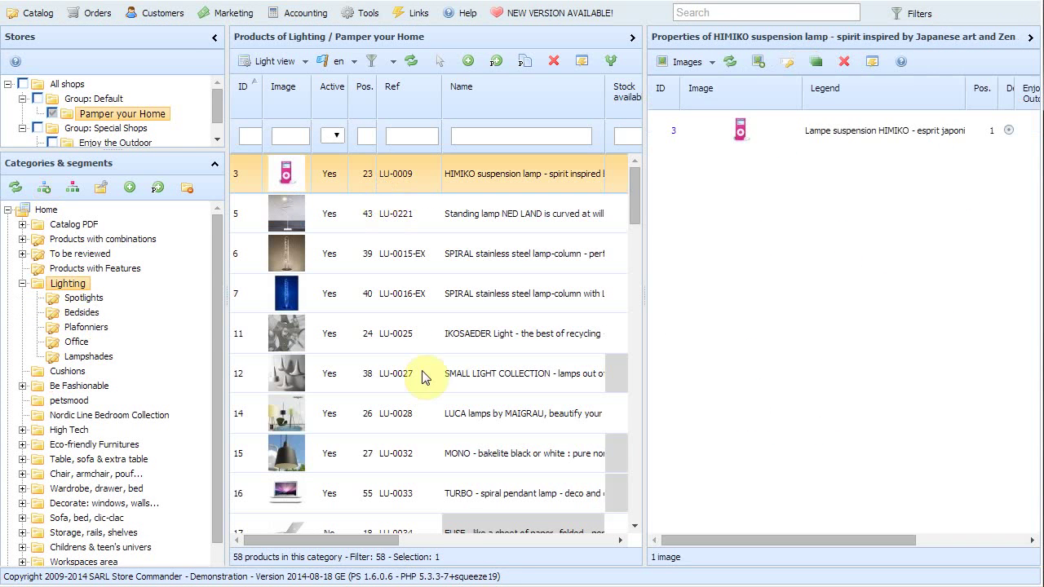
left_click(440, 448, "shift")
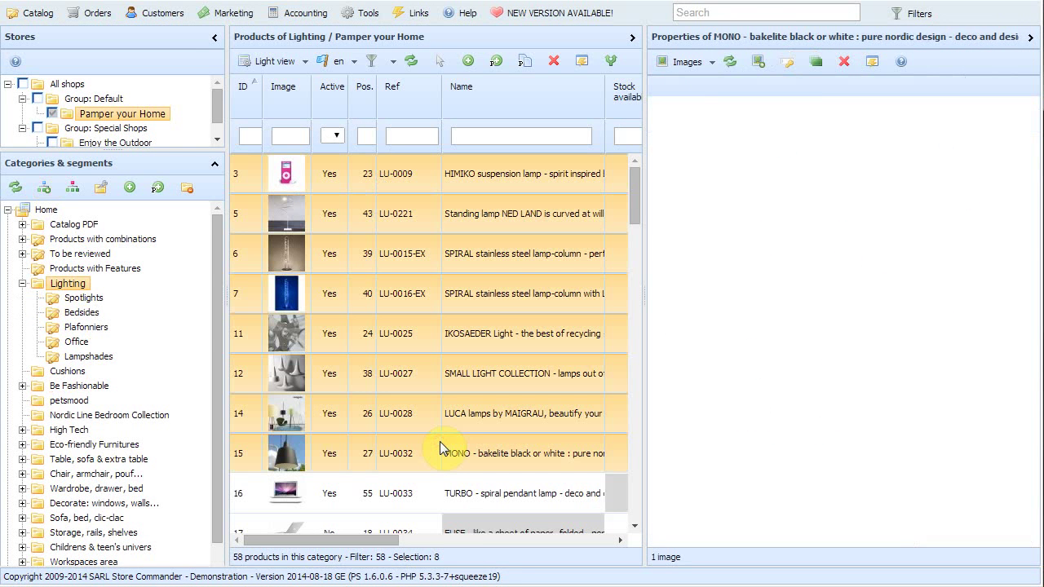
left_click(712, 62)
Show the lamps' categories and tick Nordic Line Bedroom Collection and petsmood as used
left_click(728, 165)
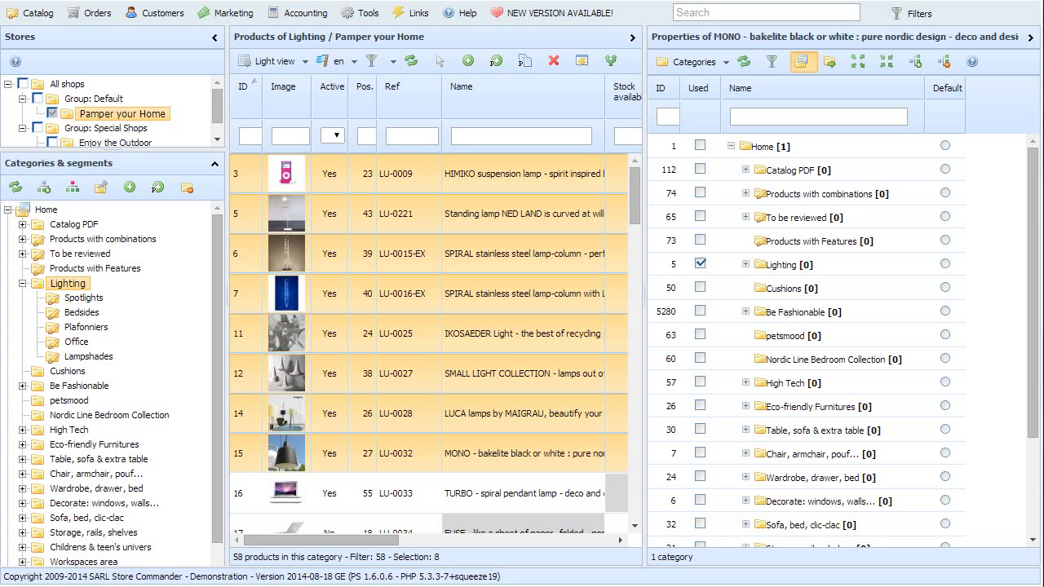
left_click(699, 358)
left_click(701, 335)
Add the lamps to To be reviewed, Cushions, Table, sofa & extra table, and the chairs category
left_click(803, 217)
left_click(815, 289, "ctrl")
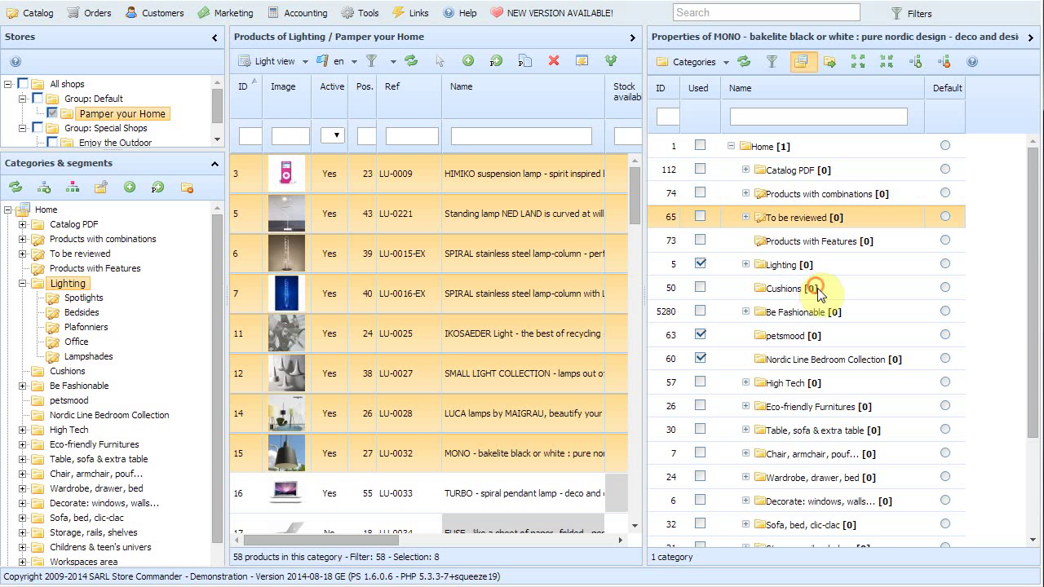
left_click(840, 426, "ctrl")
left_click(858, 454, "ctrl")
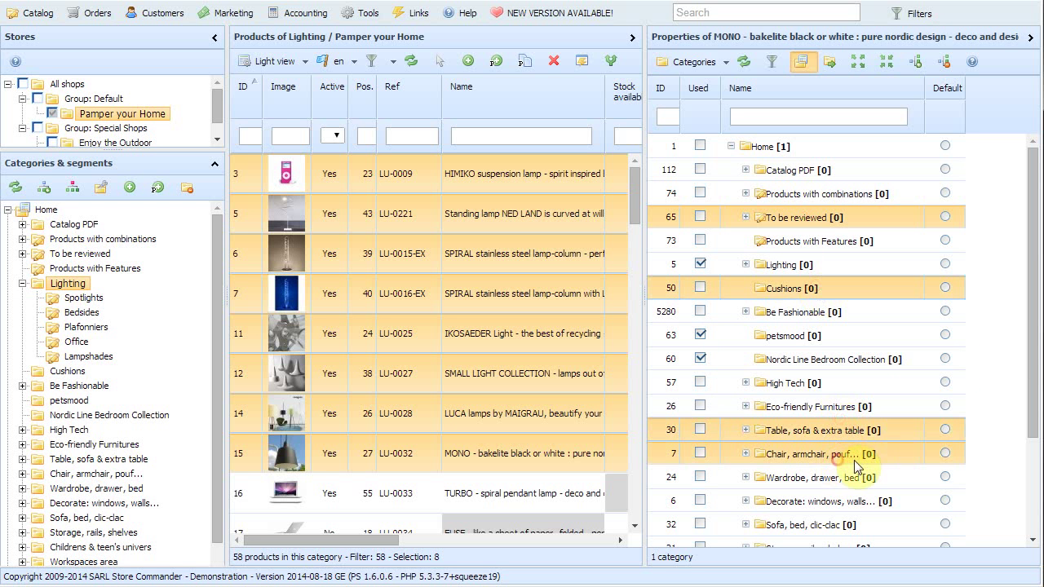
left_click(918, 62)
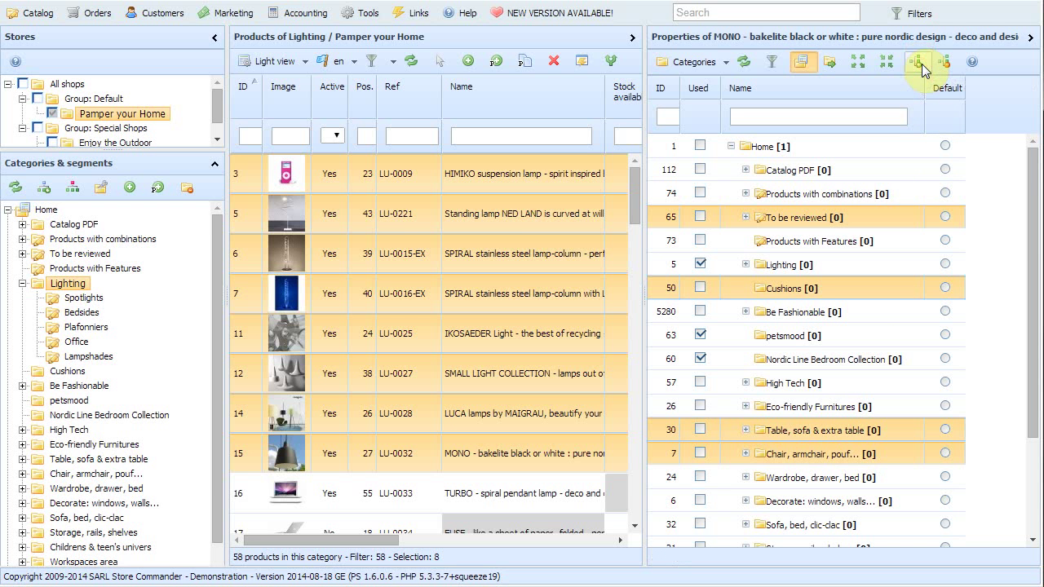